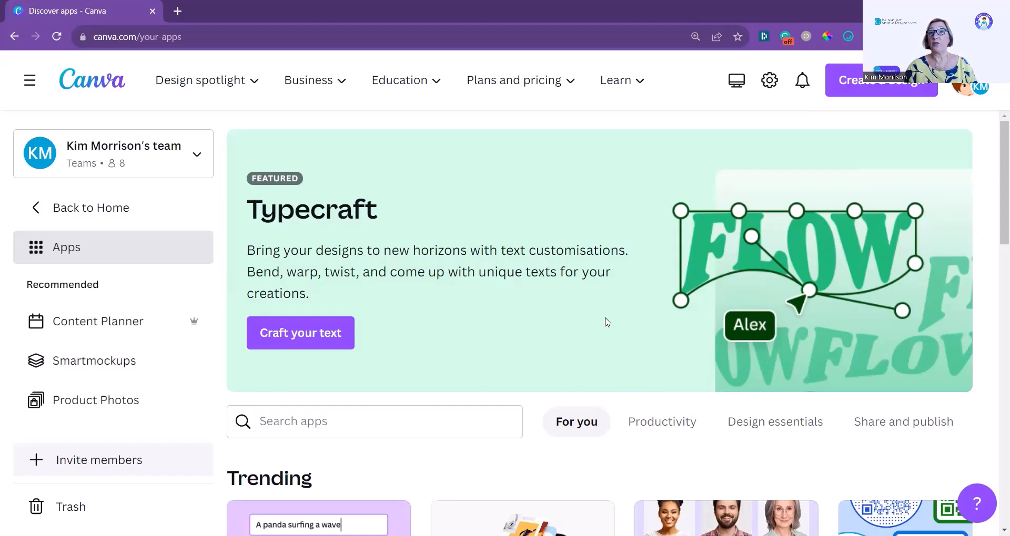
Step: Open the featured Typecraft app in a new Presentation (16:9) design
left_click(302, 335)
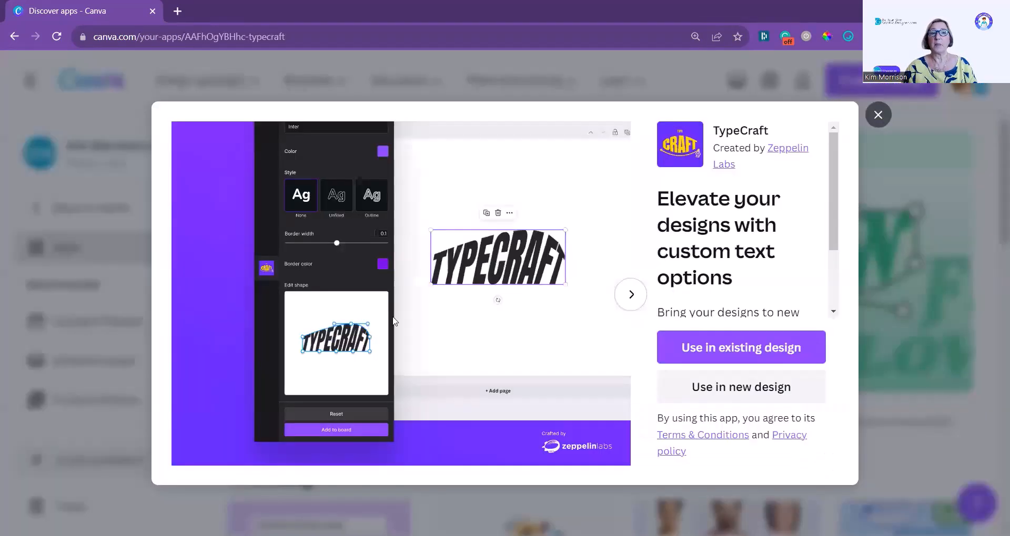
left_click(748, 391)
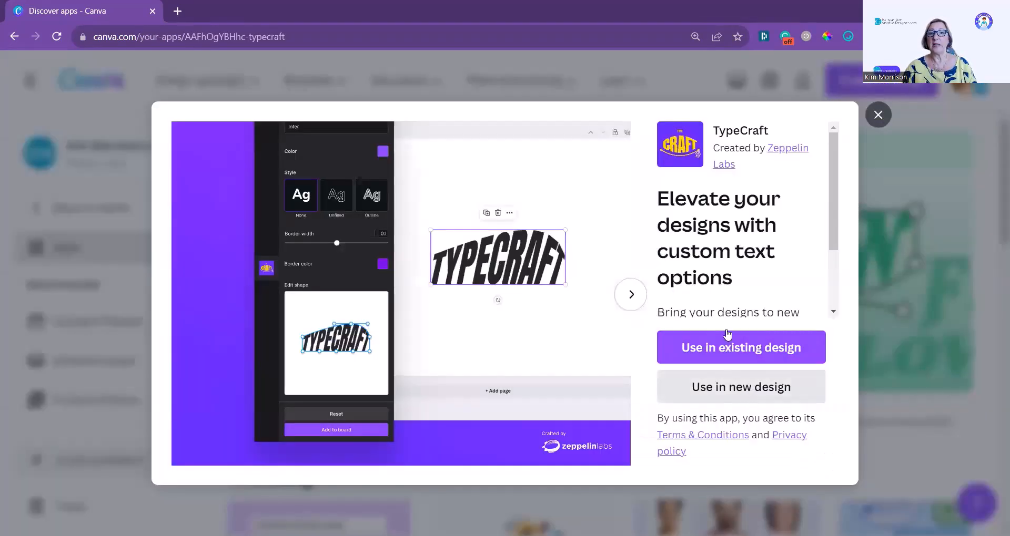
scroll(747, 278, "down", 3)
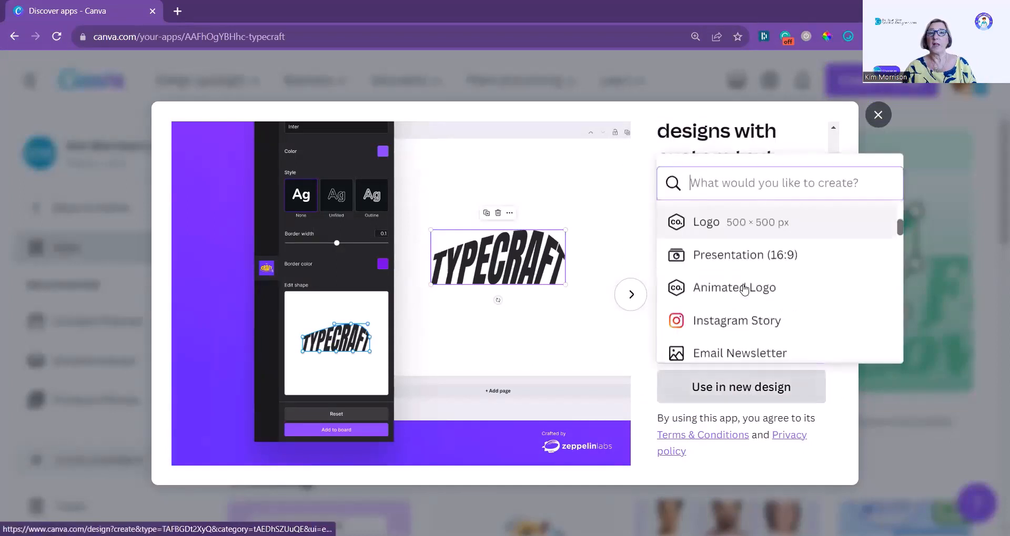
left_click(740, 250)
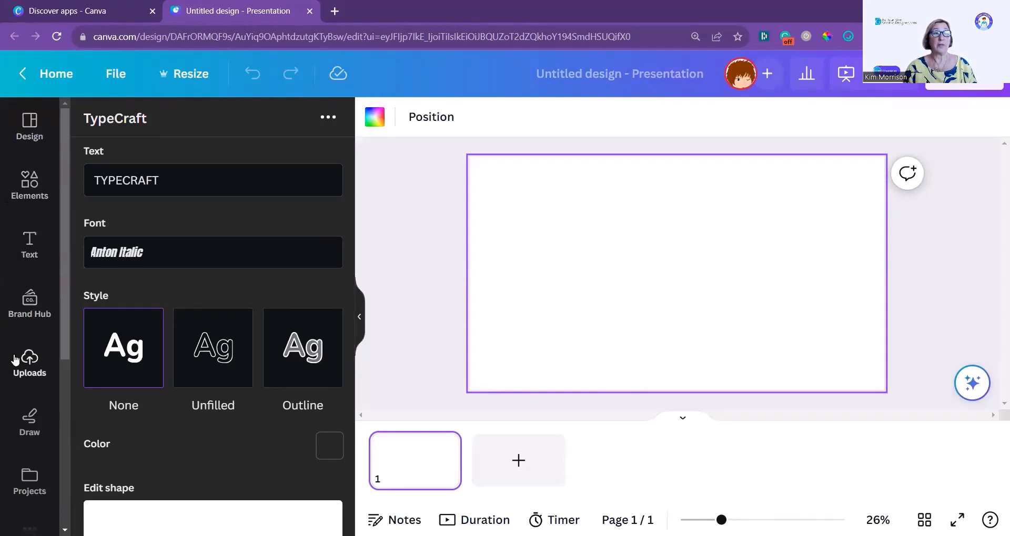
Step: Replace the TypeCraft sample text with "BE YOUR OWN GRAPHIC DESIGNER"
scroll(27, 389, "down", 3)
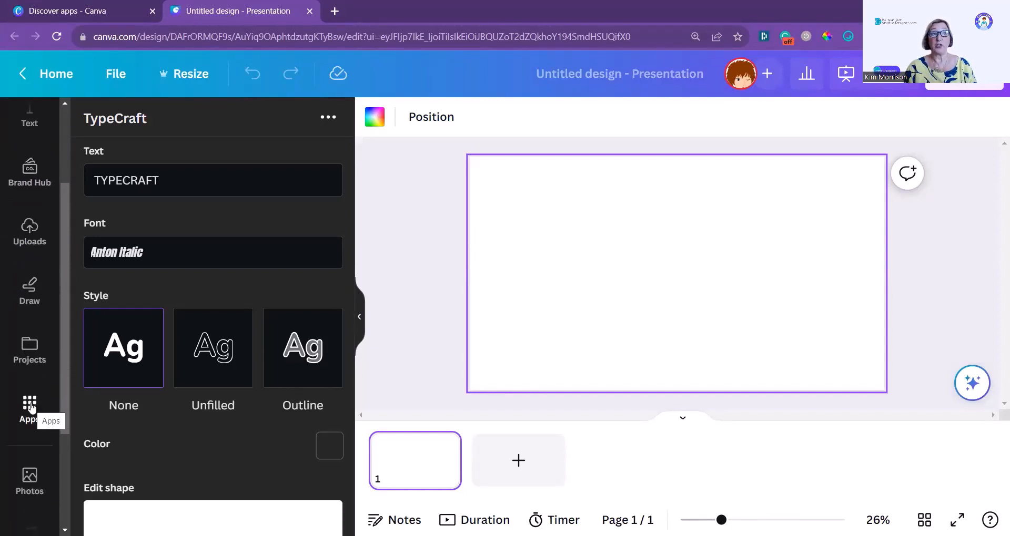
scroll(31, 407, "down", 3)
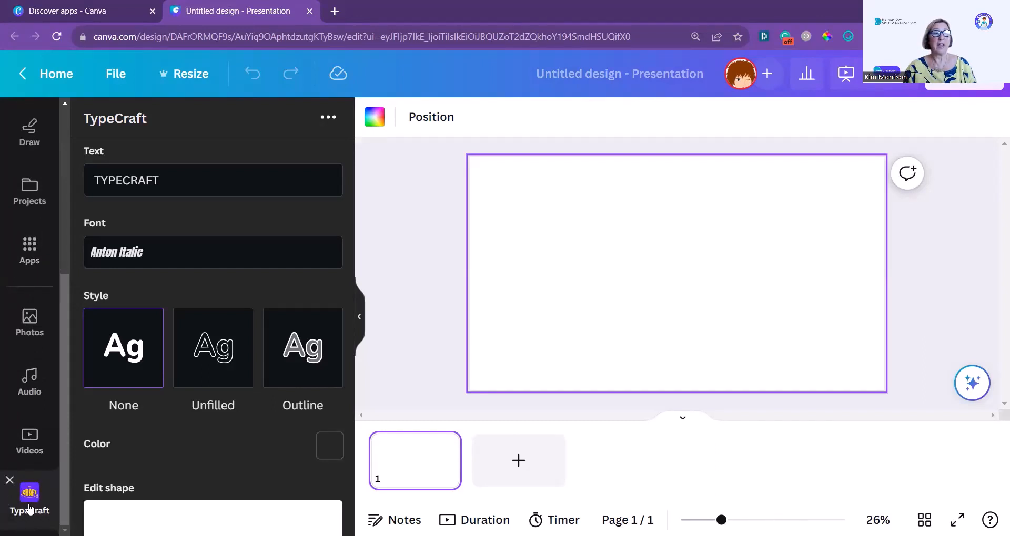
left_click_drag(65, 290, 75, 179)
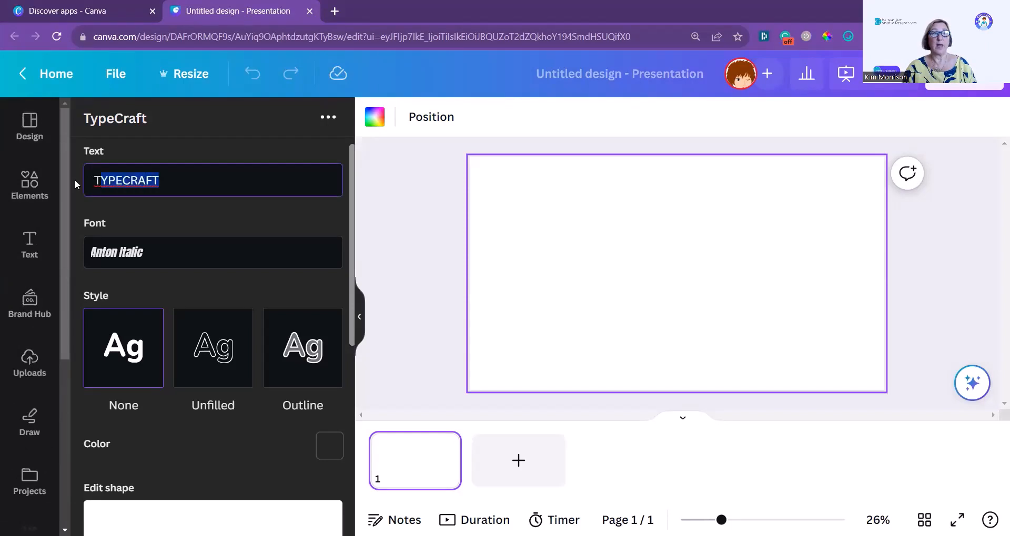
type("BE ")
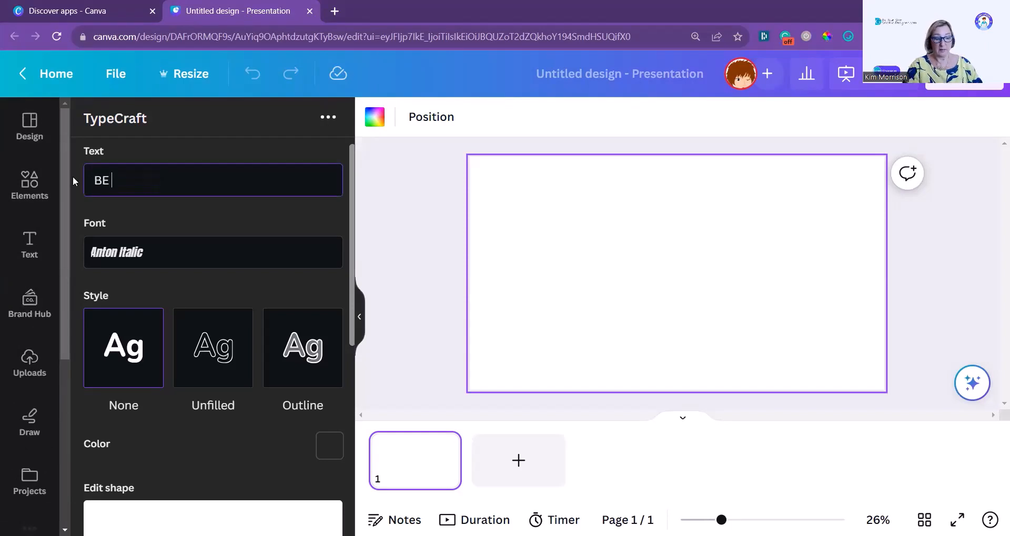
type("YOUR OWN ")
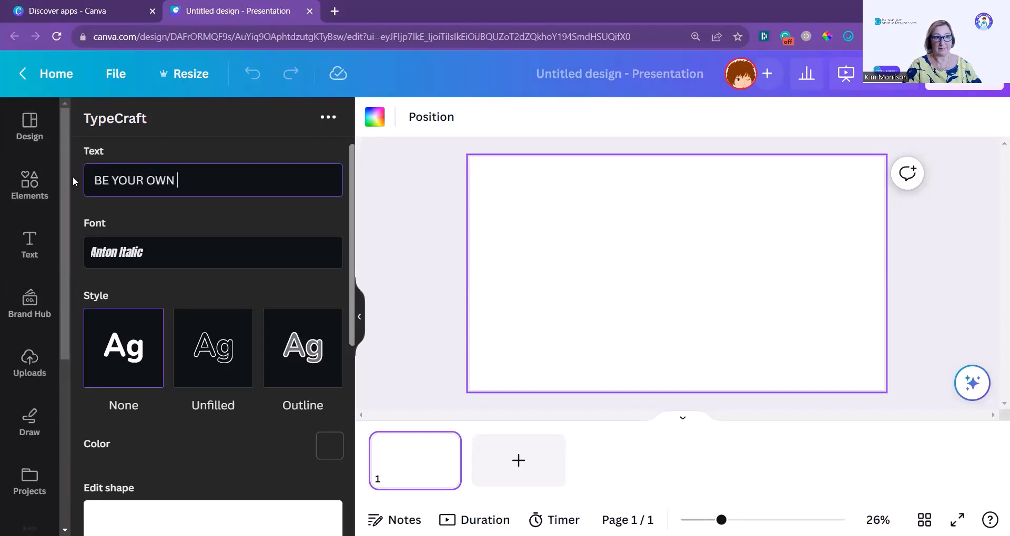
type("GRAPHIC DESIGNER")
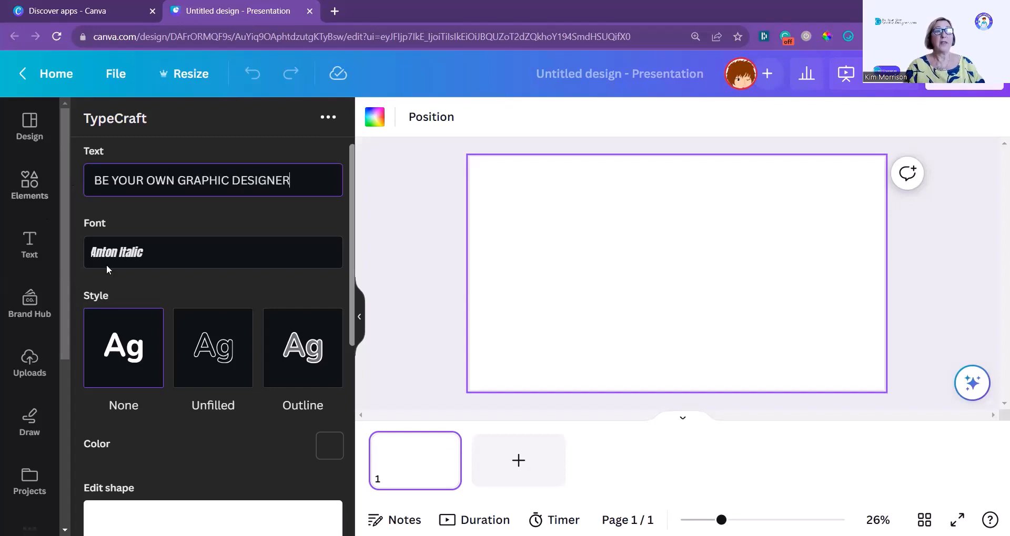
Step: Set the TypeCraft text's font to Gotham BoldItalic
left_click(170, 254)
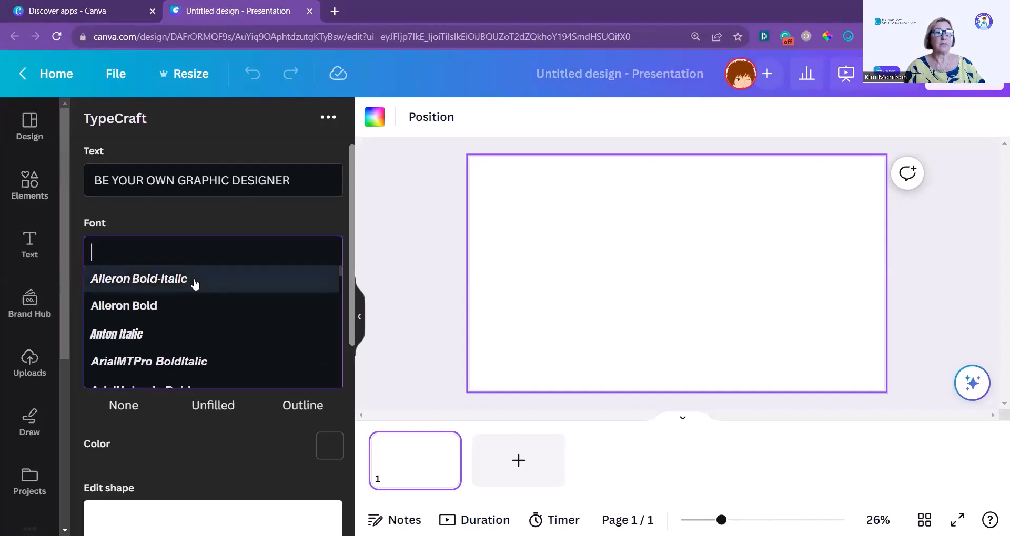
scroll(188, 286, "down", 5)
scroll(188, 294, "down", 4)
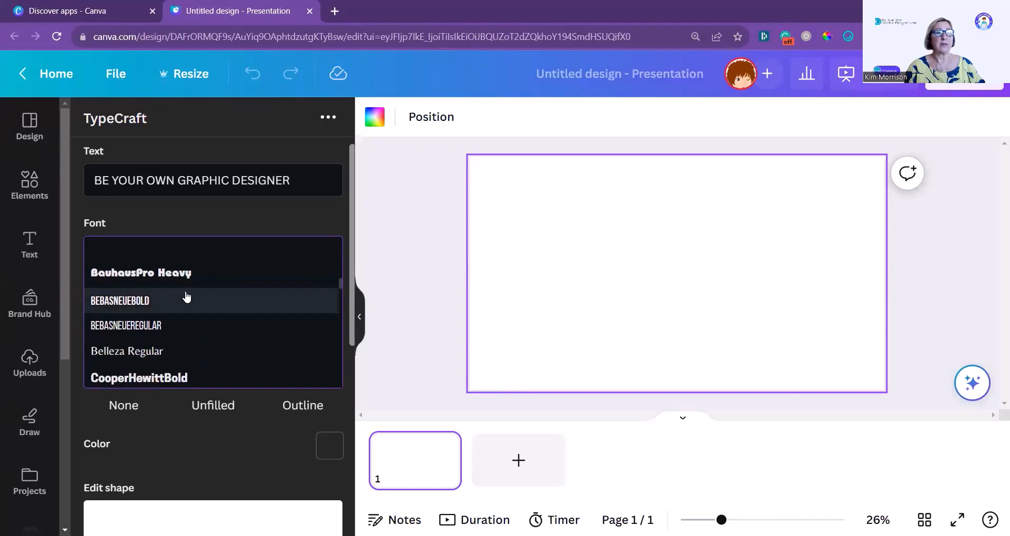
scroll(185, 298, "down", 5)
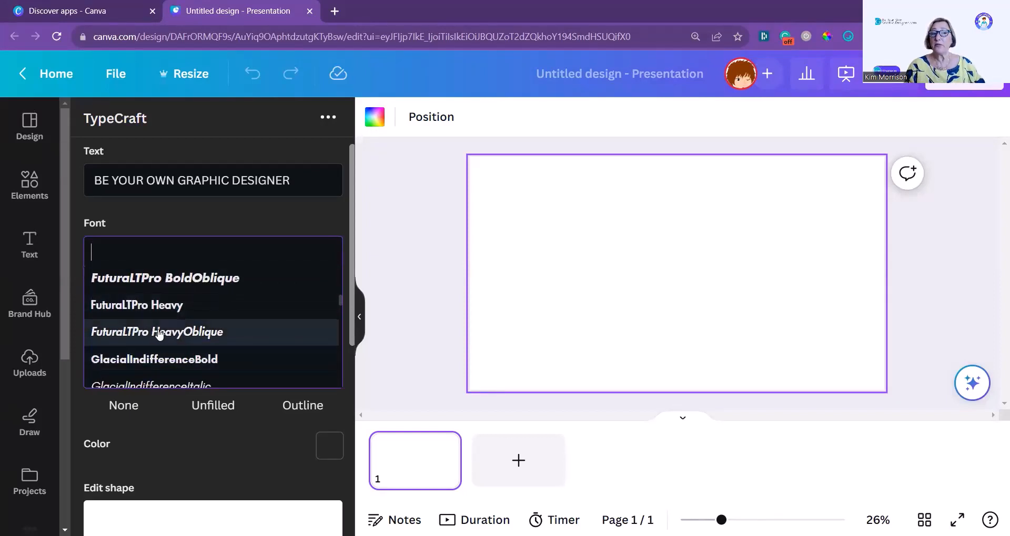
scroll(153, 336, "down", 2)
scroll(154, 338, "down", 5)
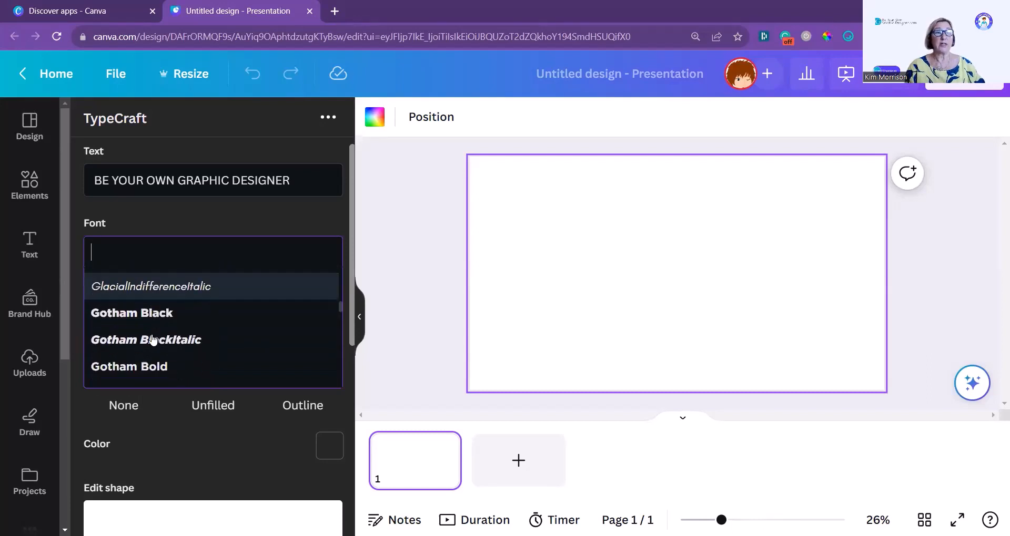
scroll(149, 345, "down", 10)
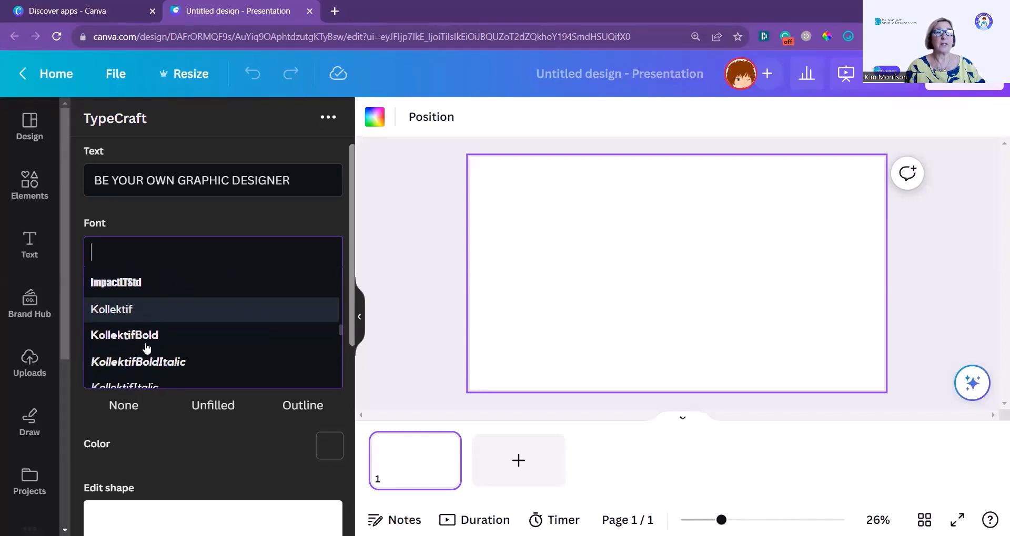
scroll(179, 350, "down", 3)
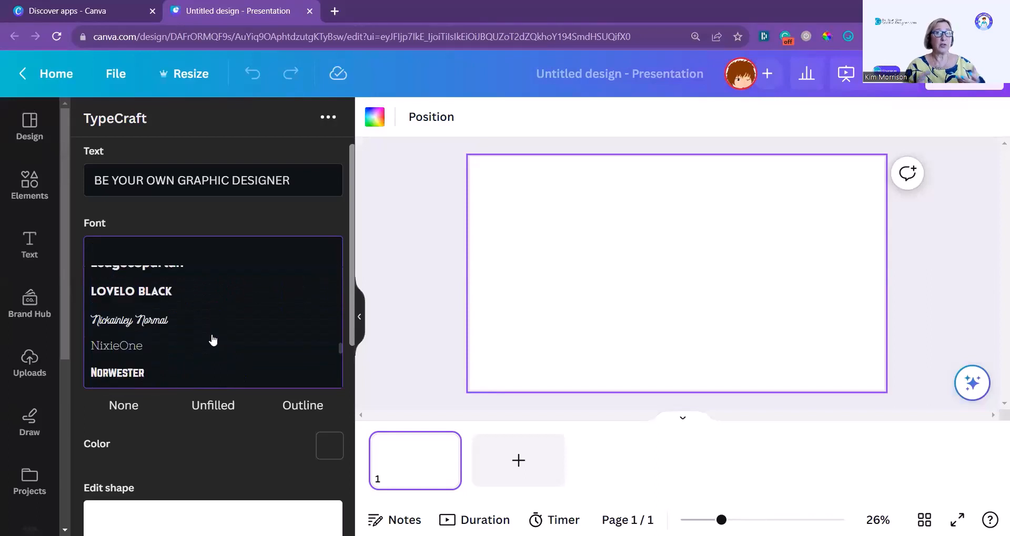
scroll(213, 340, "up", 7)
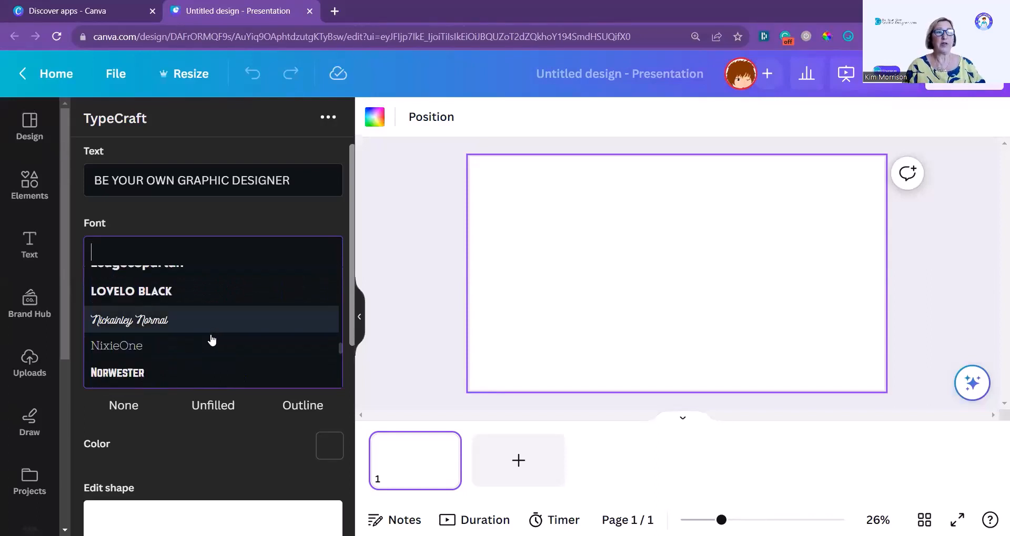
scroll(213, 340, "up", 5)
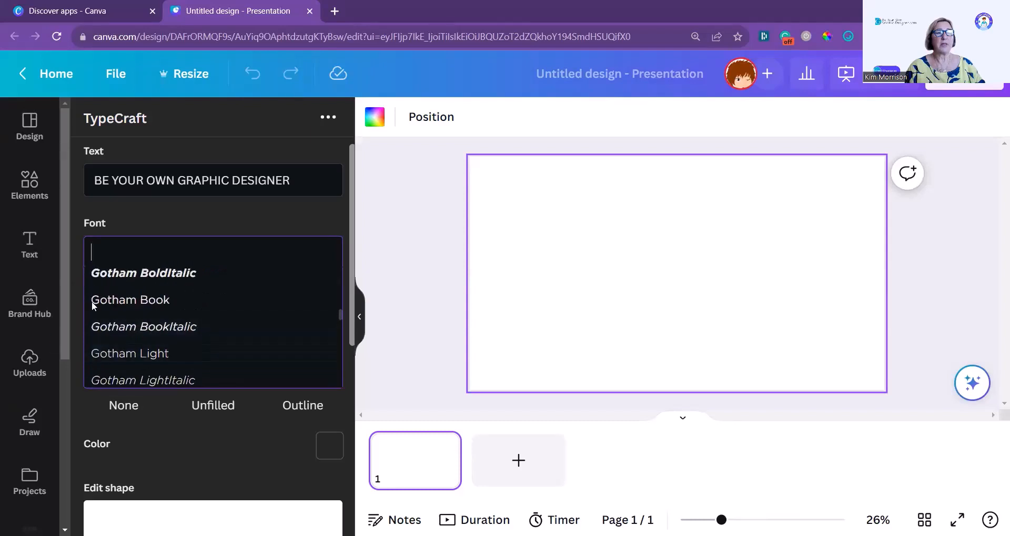
left_click(153, 276)
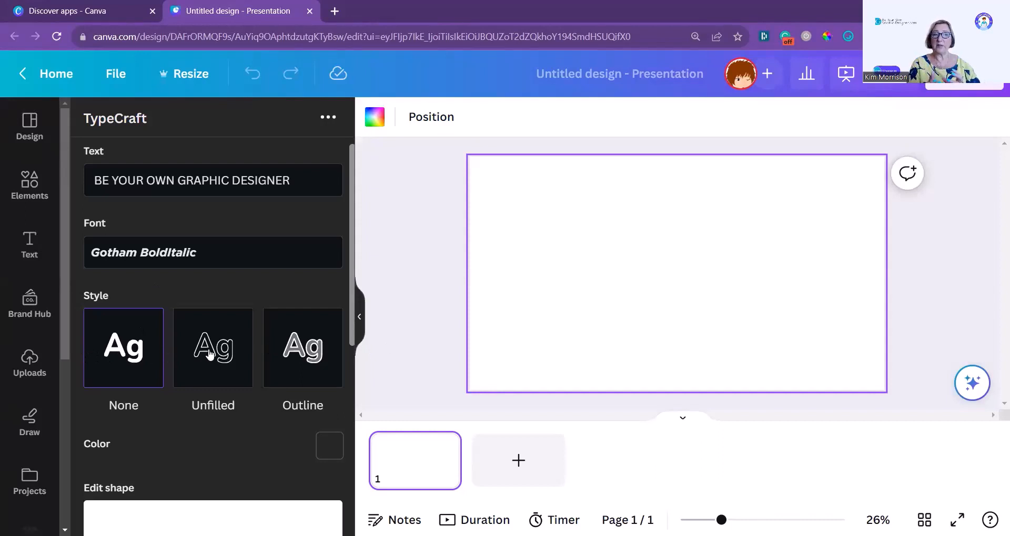
Step: Apply the Outline style to the text and check it in the shape preview
left_click(293, 346)
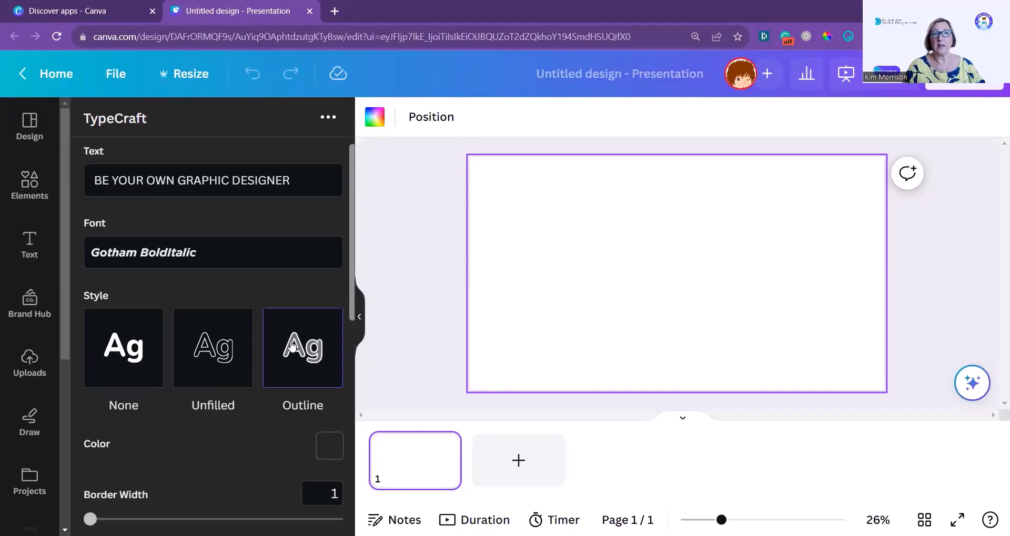
scroll(292, 345, "down", 4)
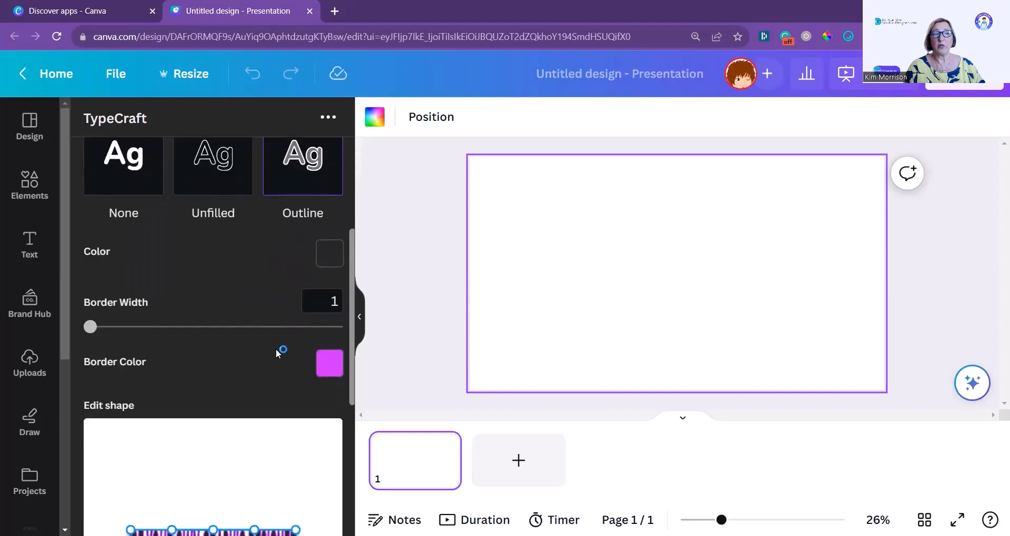
scroll(158, 381, "down", 3)
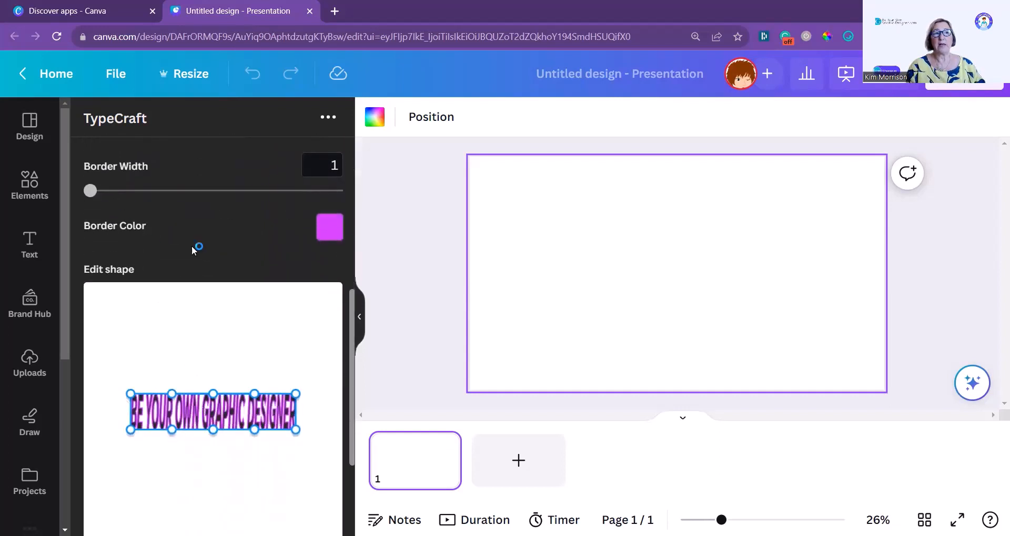
scroll(165, 304, "down", 2)
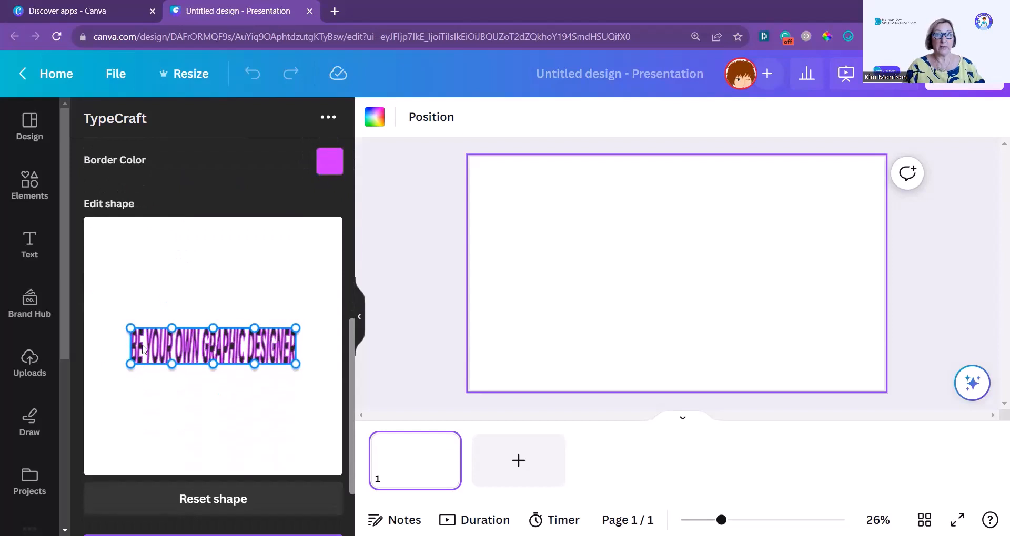
scroll(209, 304, "up", 5)
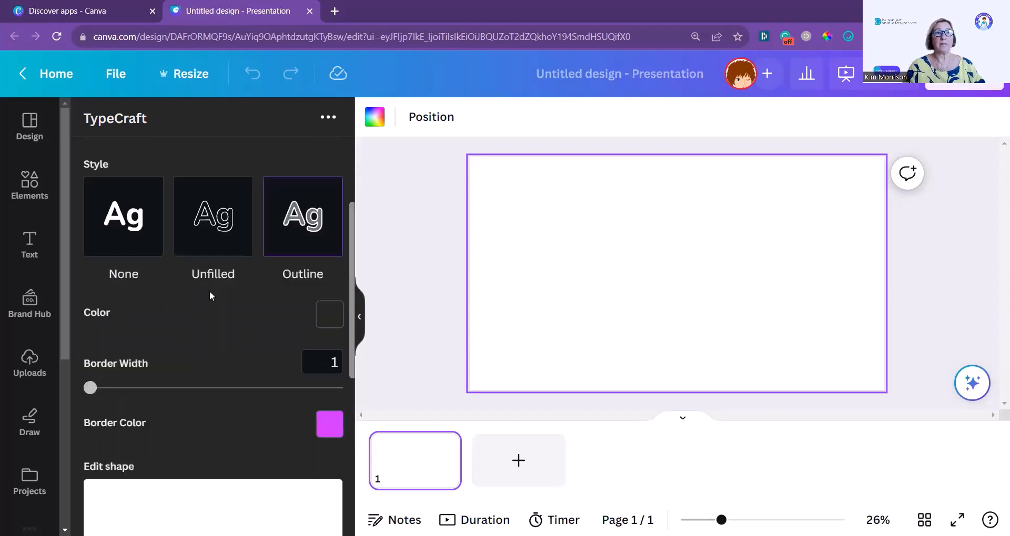
Step: Set the text's fill color to #00AAD4
left_click(336, 316)
scroll(278, 278, "up", 1)
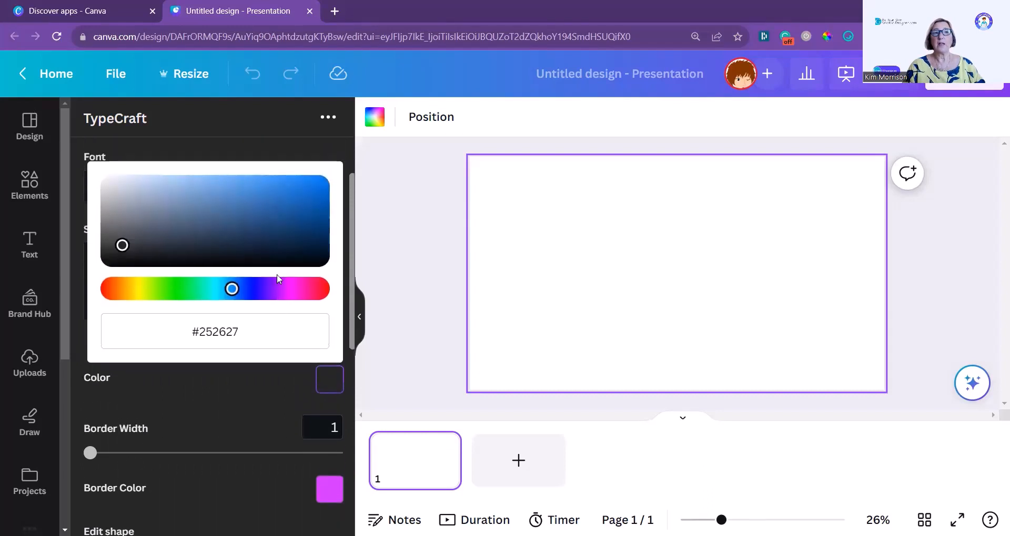
scroll(263, 288, "up", 1)
scroll(238, 306, "down", 1)
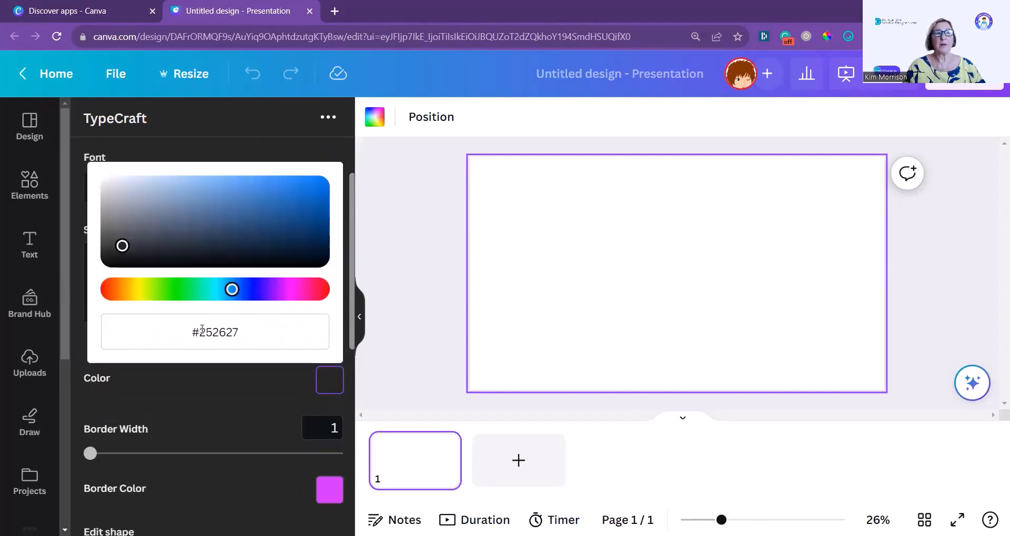
left_click_drag(199, 332, 255, 329)
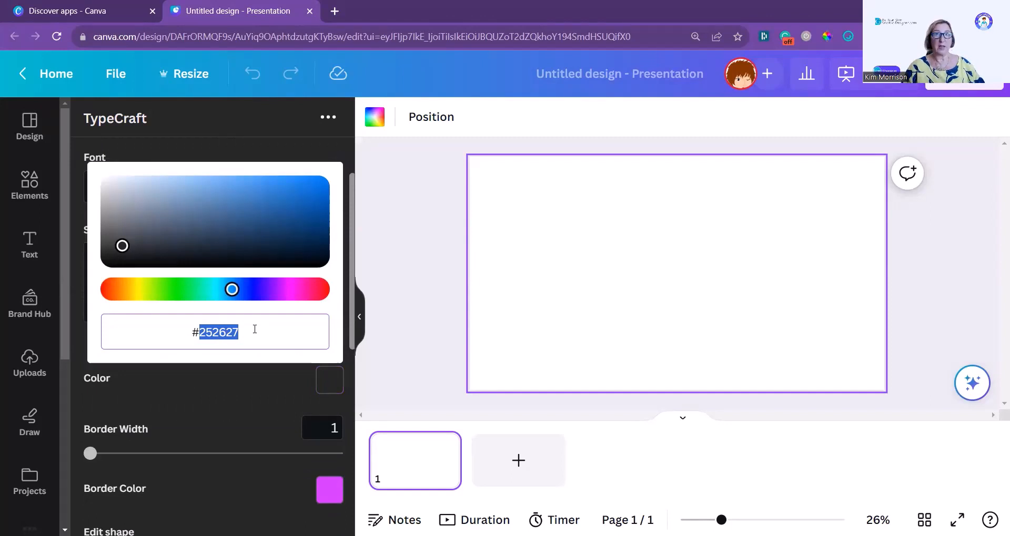
type("000")
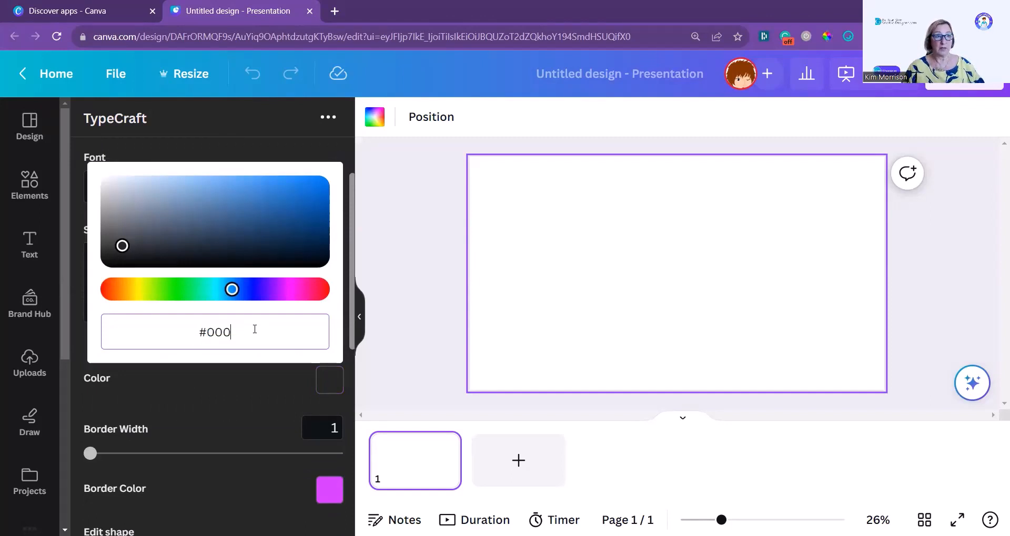
key("BackSpace")
type("AAD4")
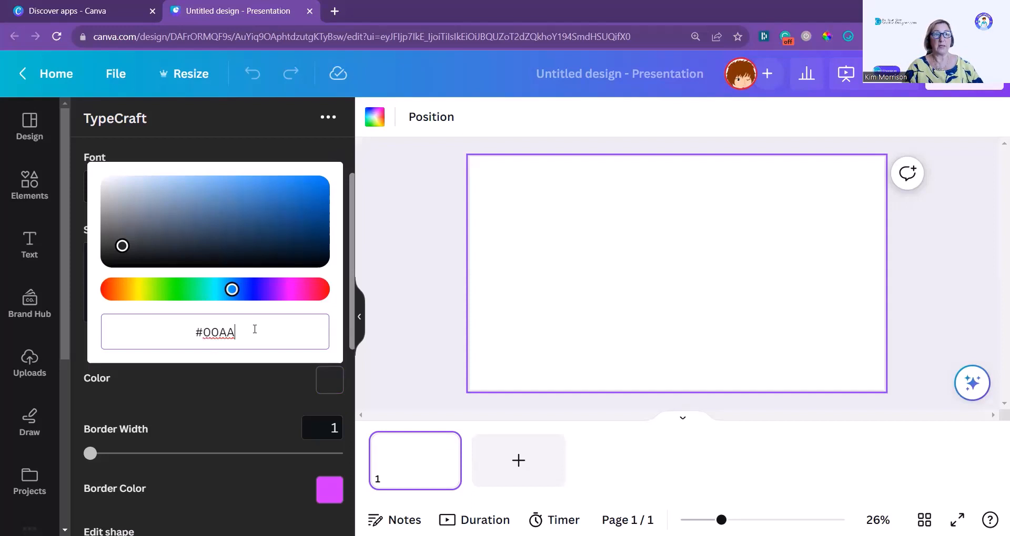
key("Return")
scroll(191, 307, "down", 2)
scroll(184, 315, "down", 1)
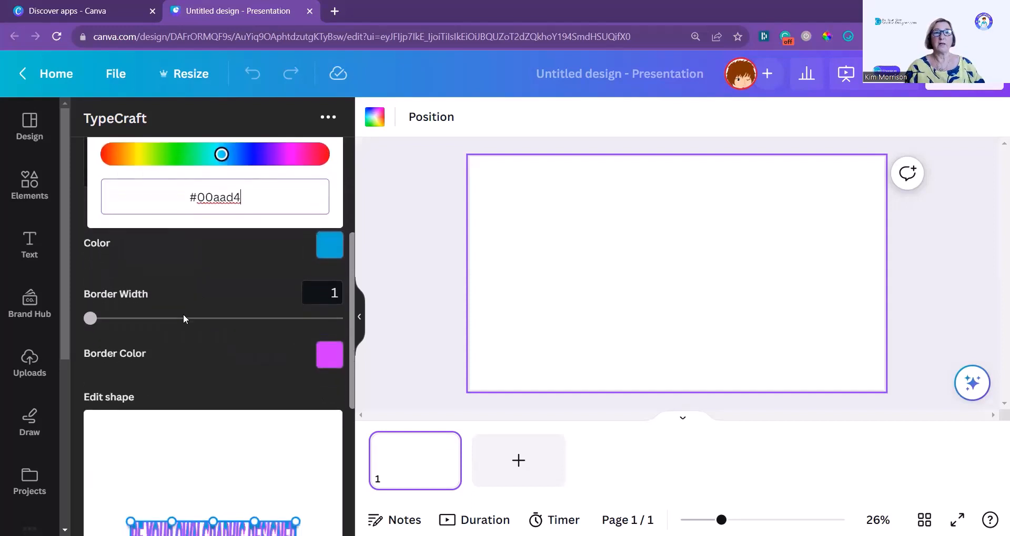
scroll(183, 318, "down", 4)
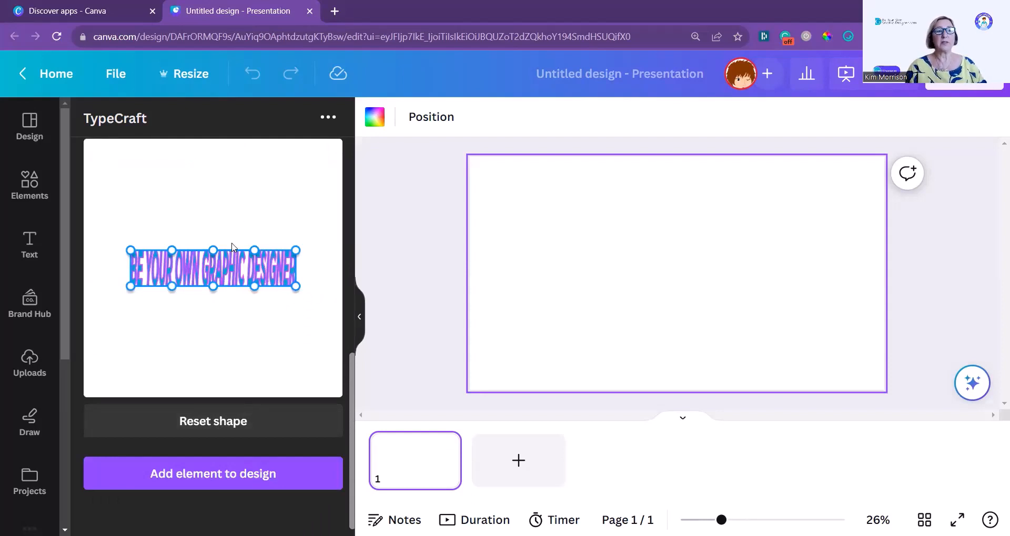
Step: Set the text outline's border color to #ec96fb
scroll(232, 245, "up", 3)
left_click(325, 285)
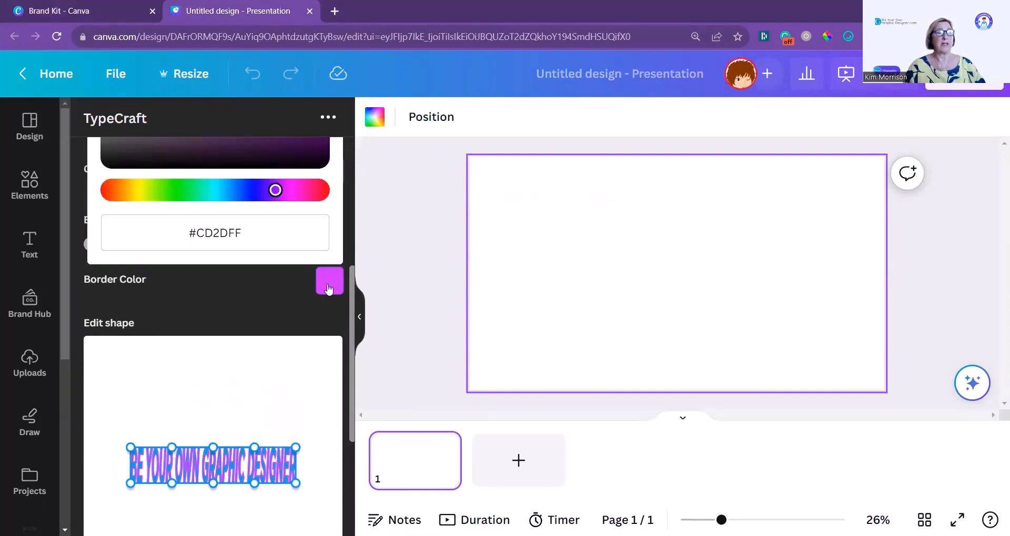
left_click(328, 289)
left_click(313, 272)
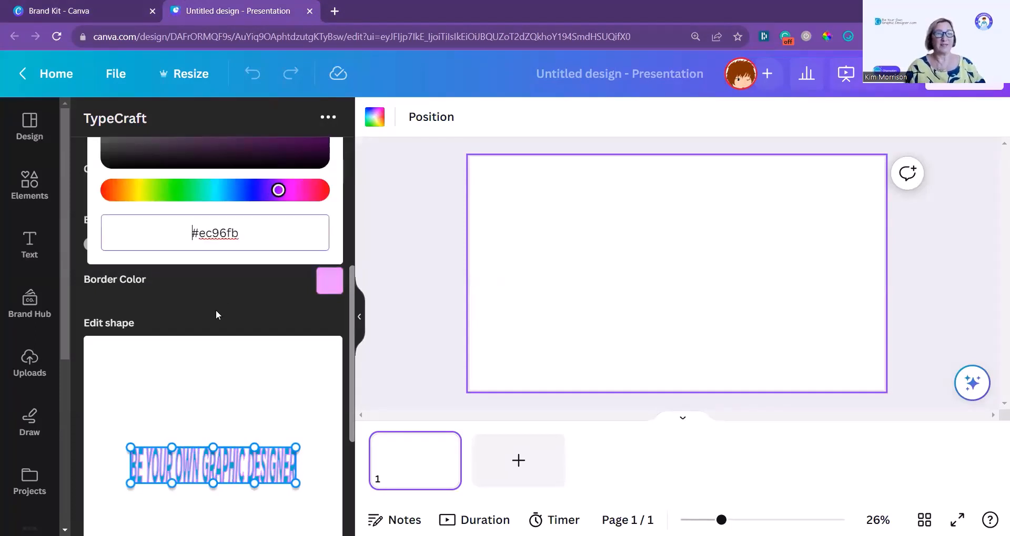
left_click(215, 314)
Step: Warp the text shape's top edge into two upward arches and pull its upper-right corner outward
scroll(211, 337, "down", 3)
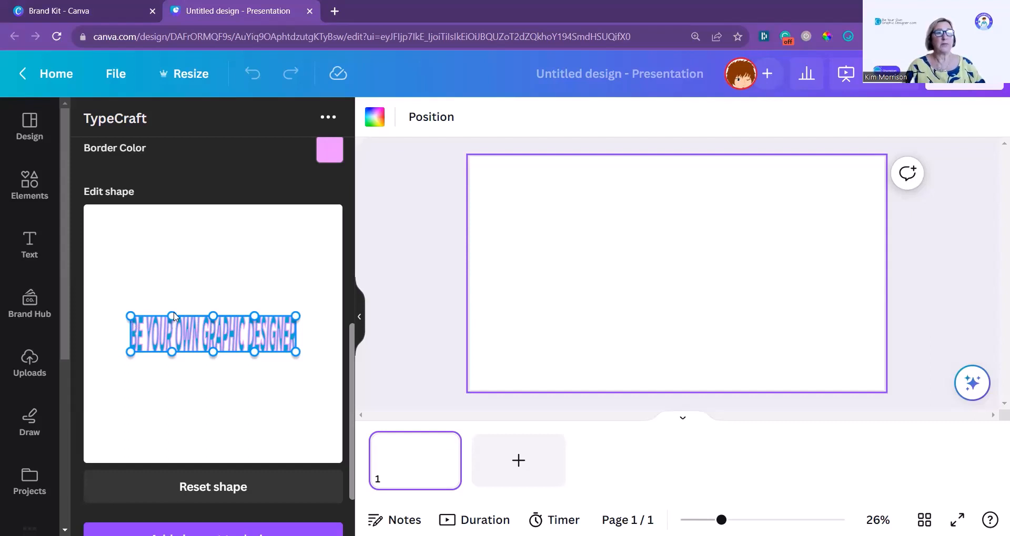
left_click_drag(173, 316, 178, 272)
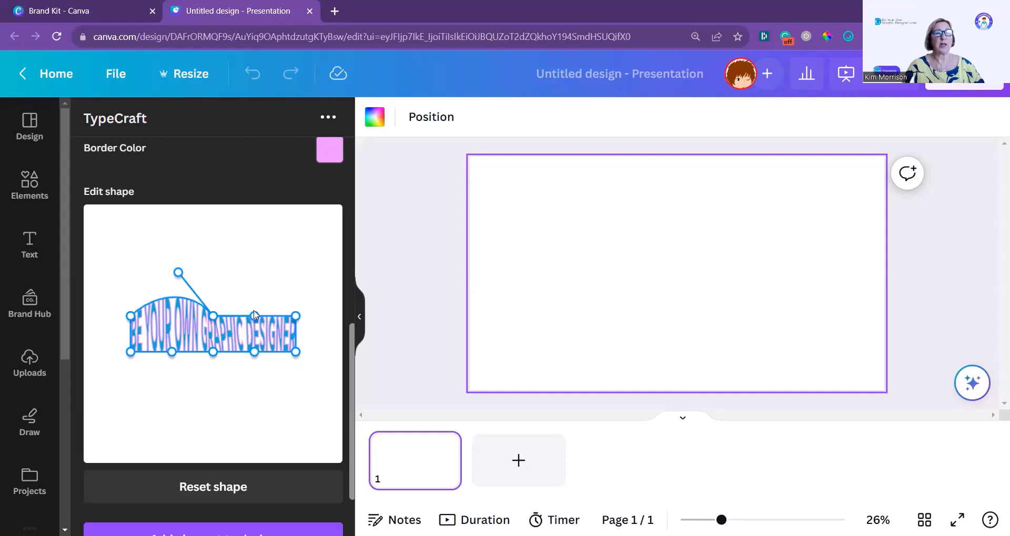
left_click_drag(255, 316, 277, 279)
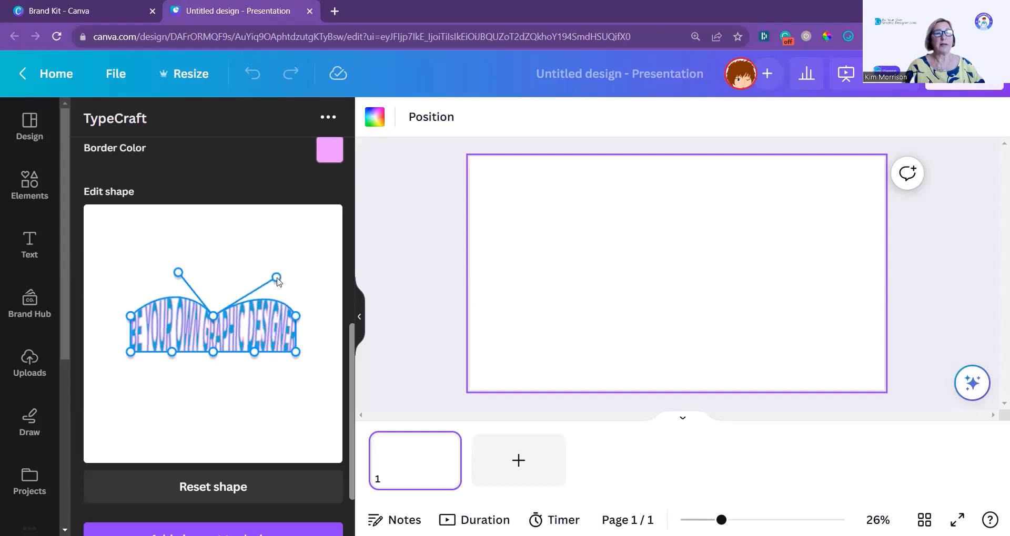
left_click_drag(296, 317, 321, 320)
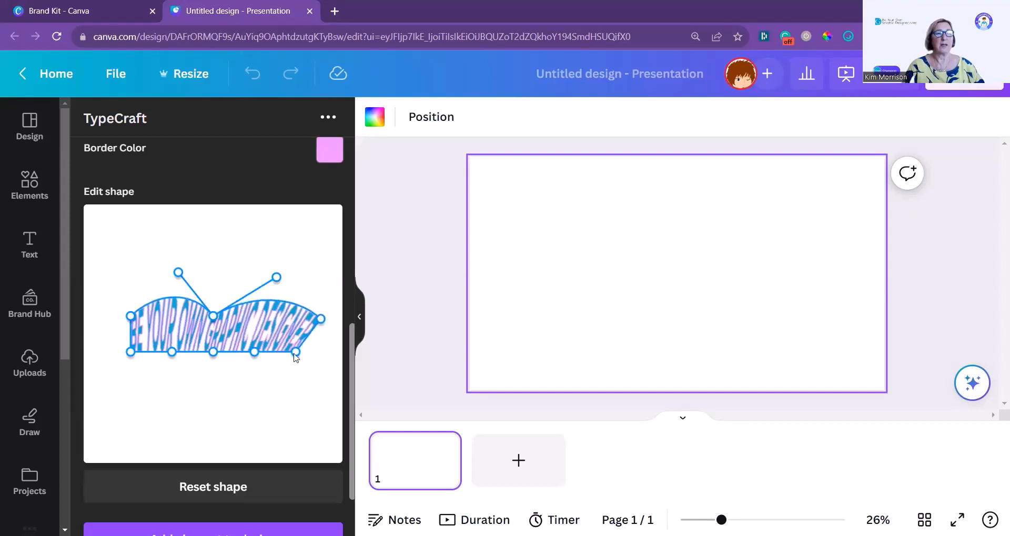
Step: Bulge the text shape's bottom edge downward in two curves and flare its lower corners and upper-left corner outward
left_click_drag(296, 353, 240, 371)
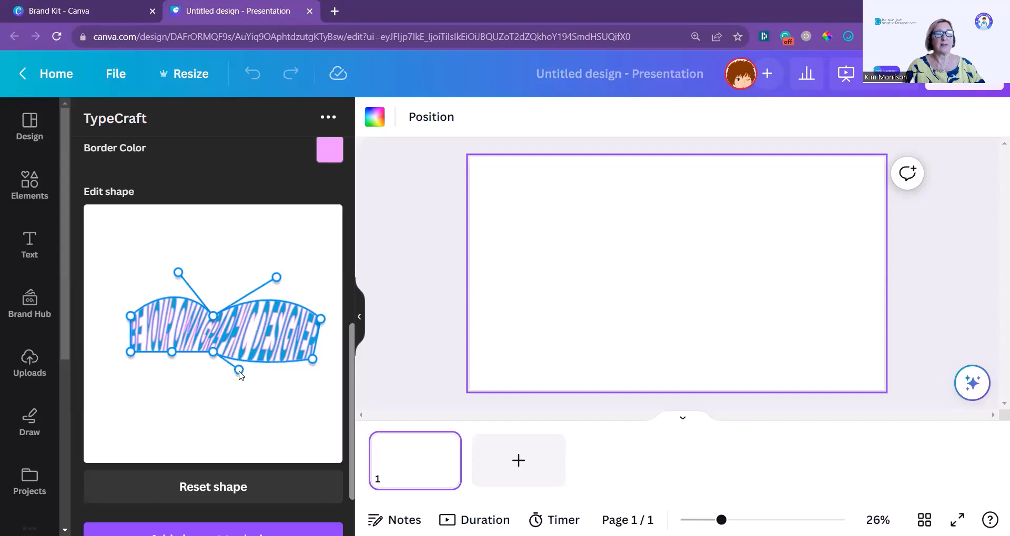
left_click_drag(172, 351, 177, 381)
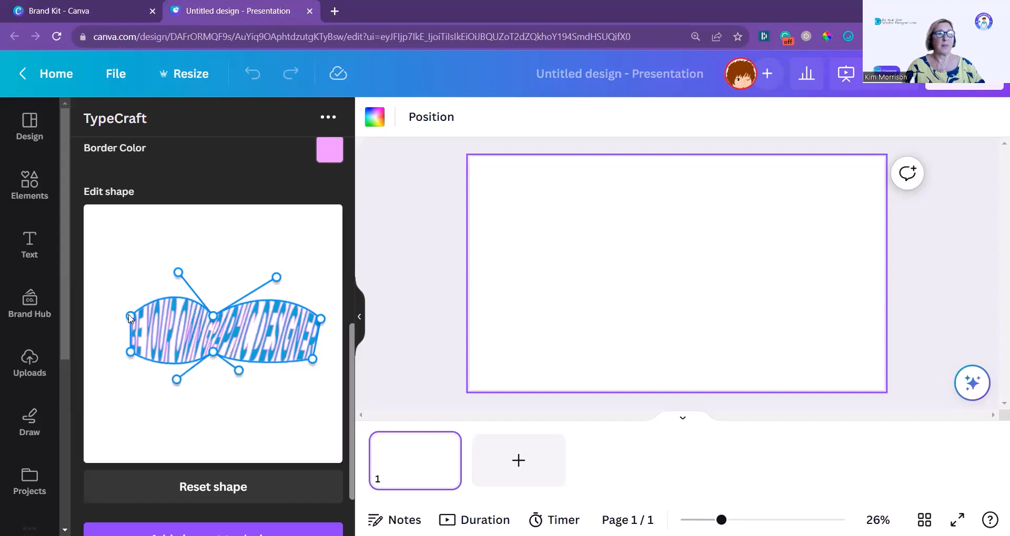
left_click_drag(129, 317, 124, 311)
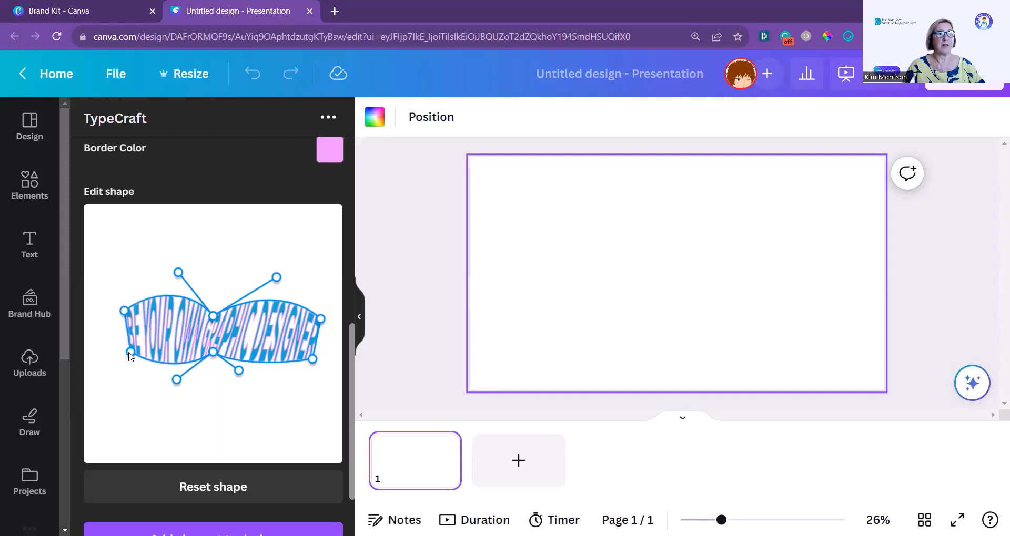
left_click_drag(115, 360, 111, 357)
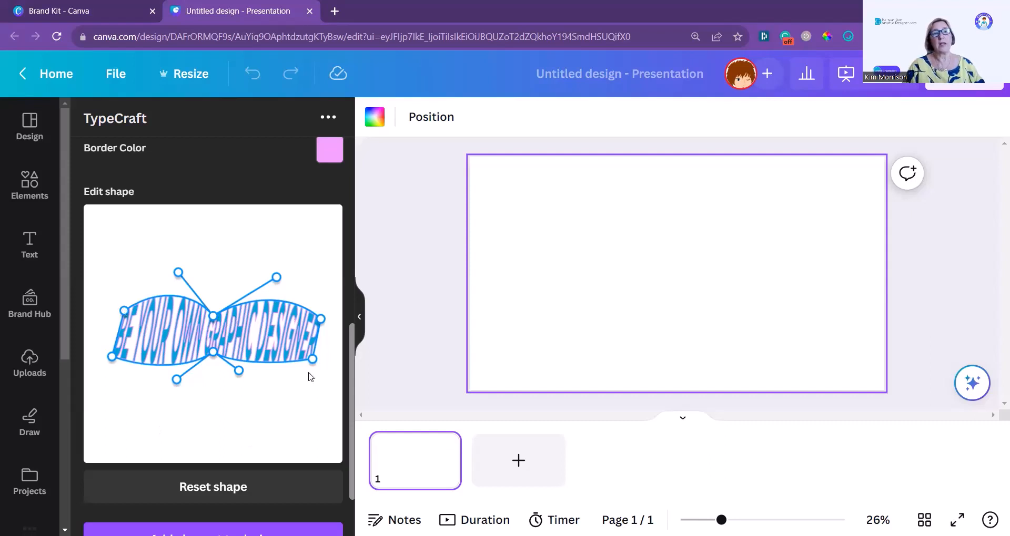
left_click_drag(313, 360, 316, 363)
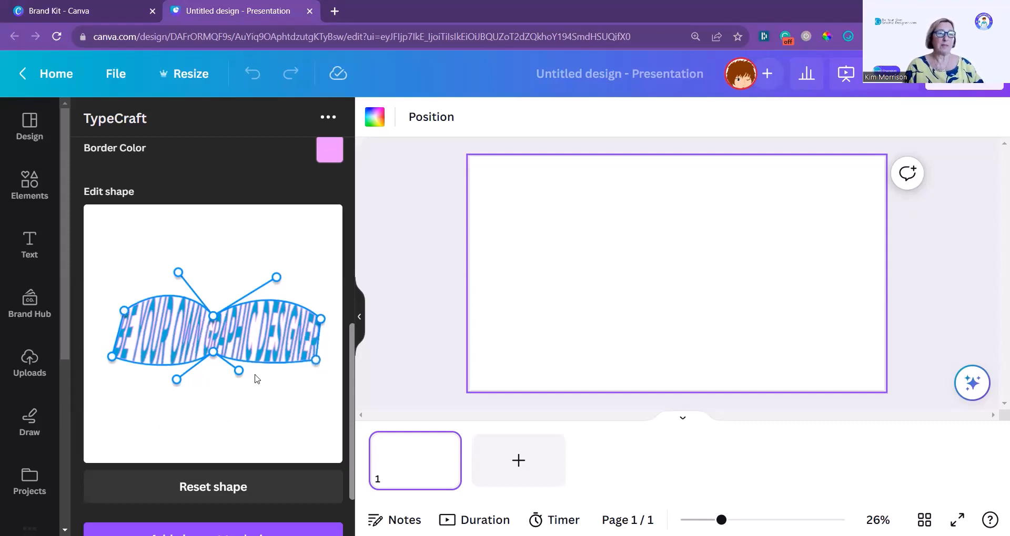
Step: Add the warped text to the design and enlarge it on the page to about 70% of the page width
scroll(273, 371, "down", 2)
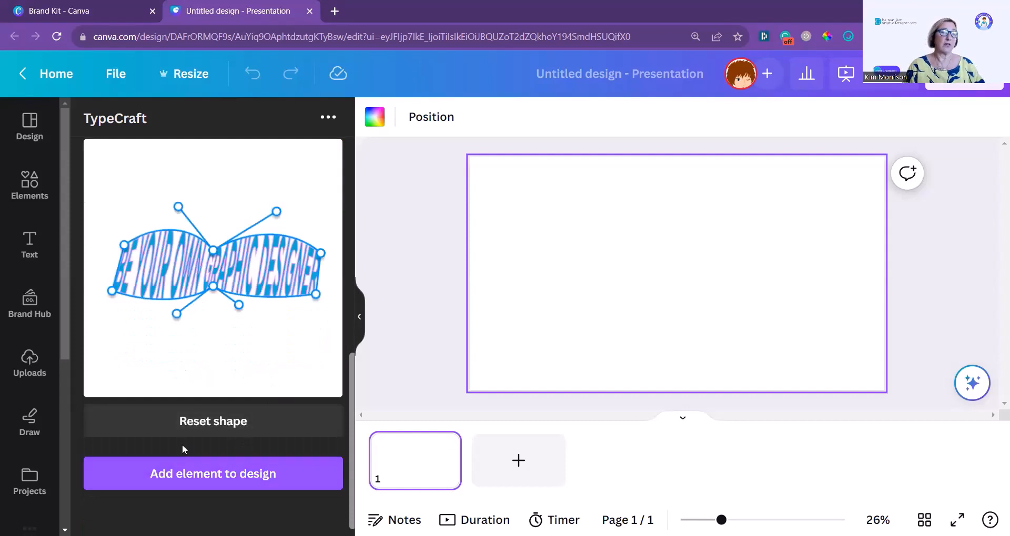
left_click(135, 476)
left_click_drag(774, 238, 834, 221)
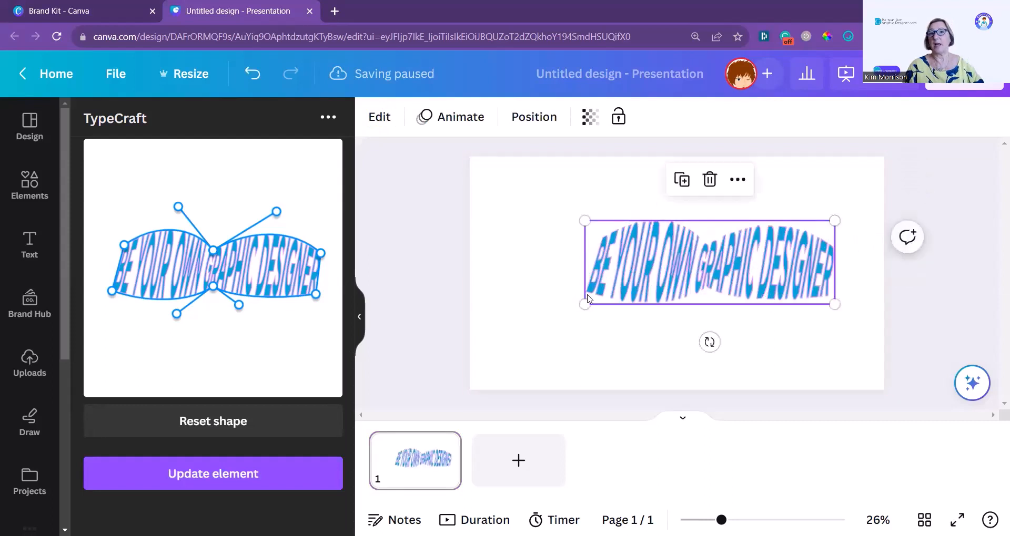
left_click_drag(586, 303, 505, 331)
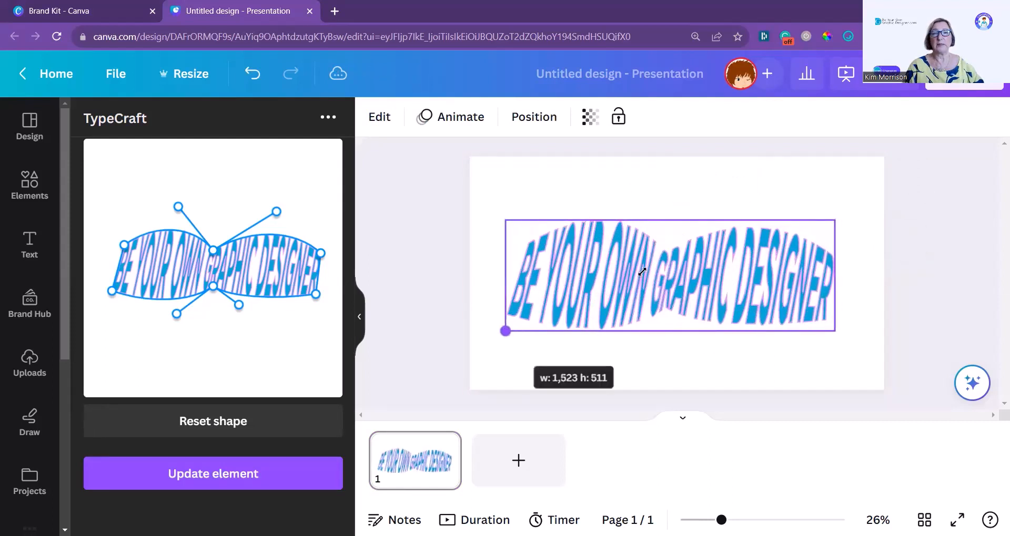
left_click_drag(641, 272, 568, 305)
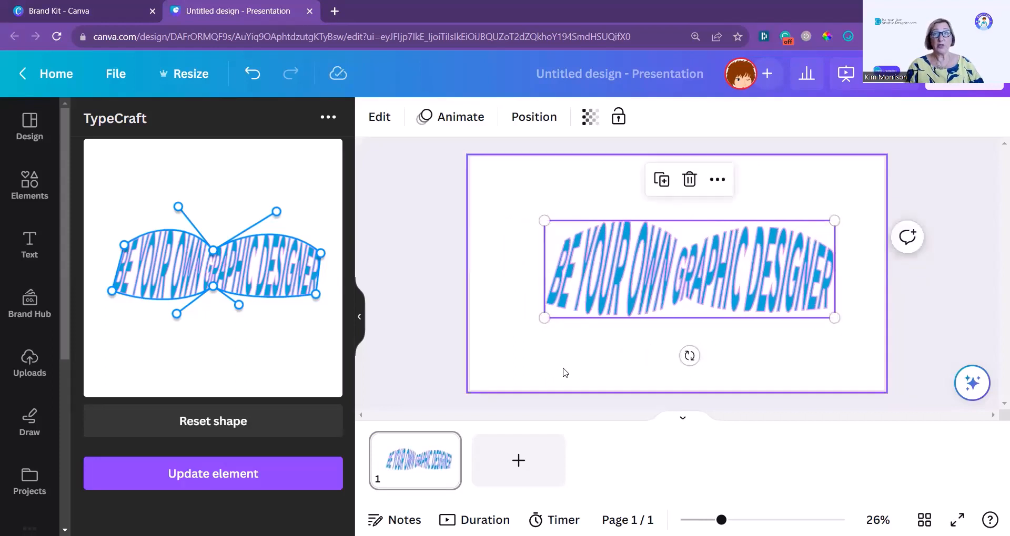